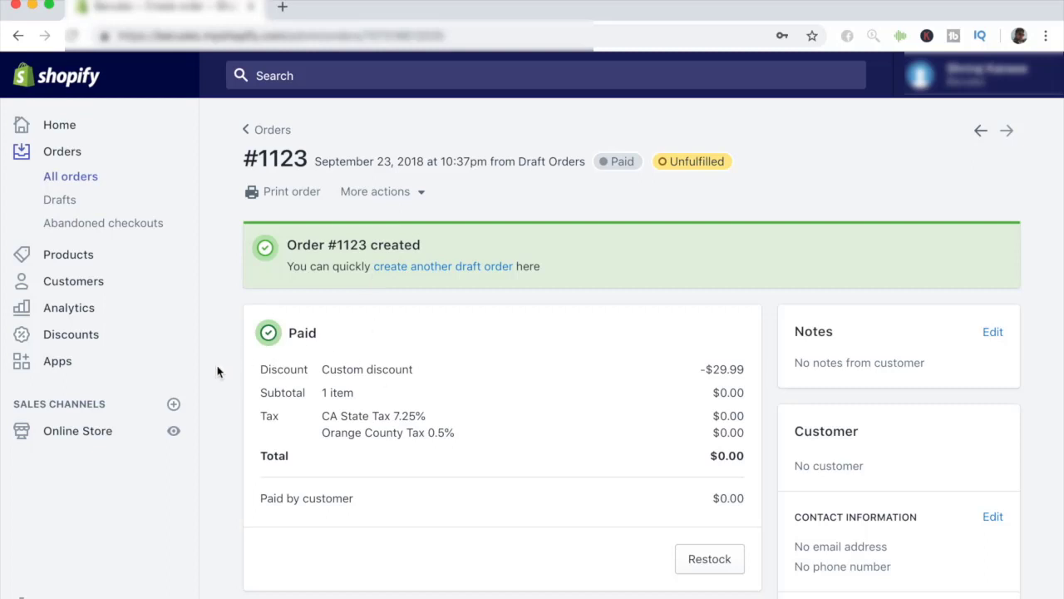
# Launch the Oberlo app from the store's installed apps list
pyautogui.click(192, 360)
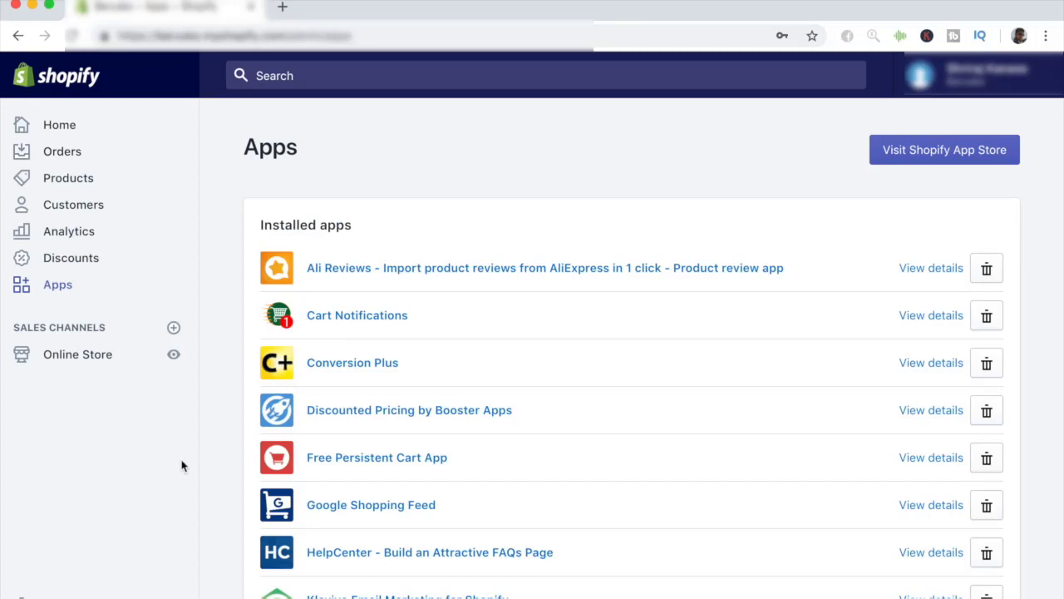
pyautogui.scroll(-10, 230, 541)
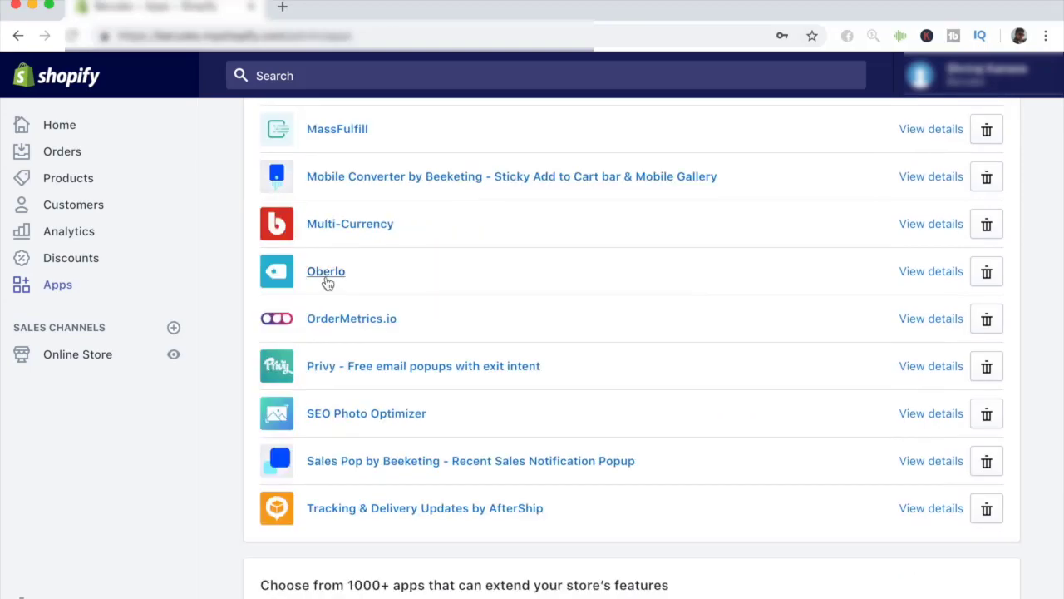
pyautogui.click(326, 277)
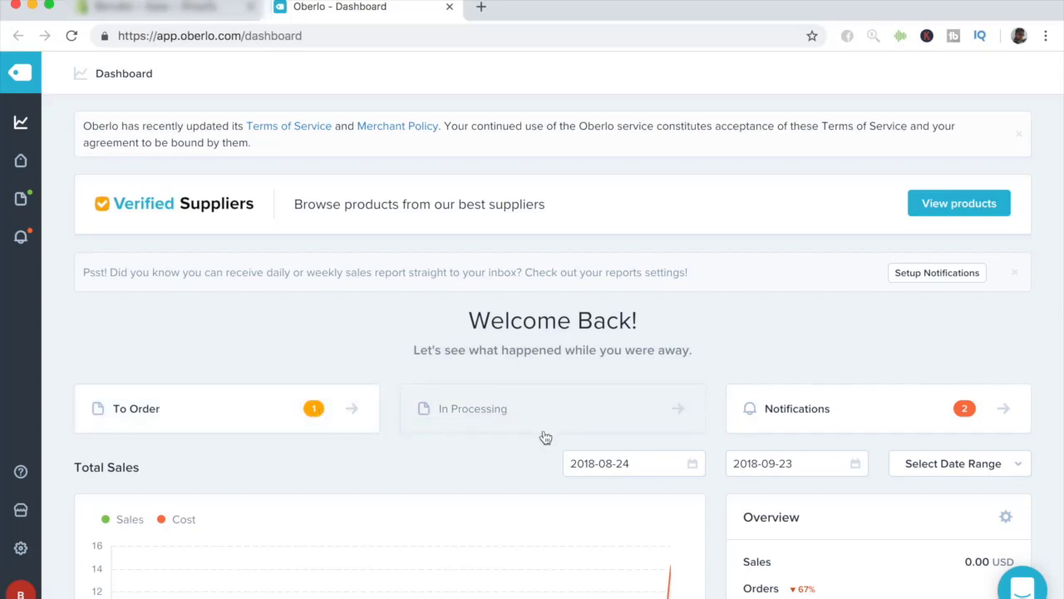
# Open the To Order list to show order #1123 for the Yoga Mat Massager
pyautogui.click(325, 423)
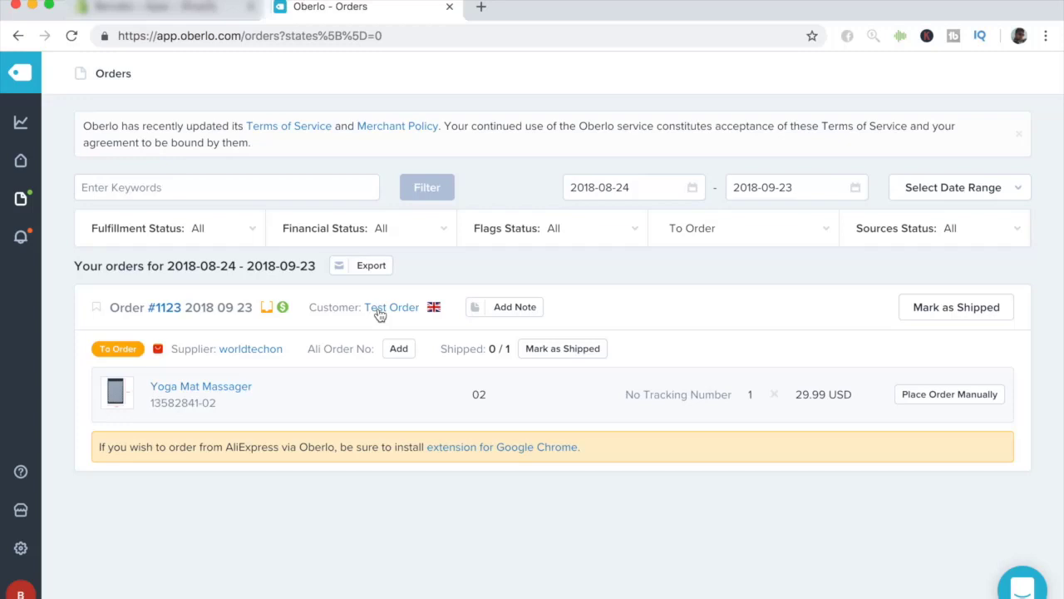
# Check order #1123's customer shipping details, then hide the details panel
pyautogui.click(380, 310)
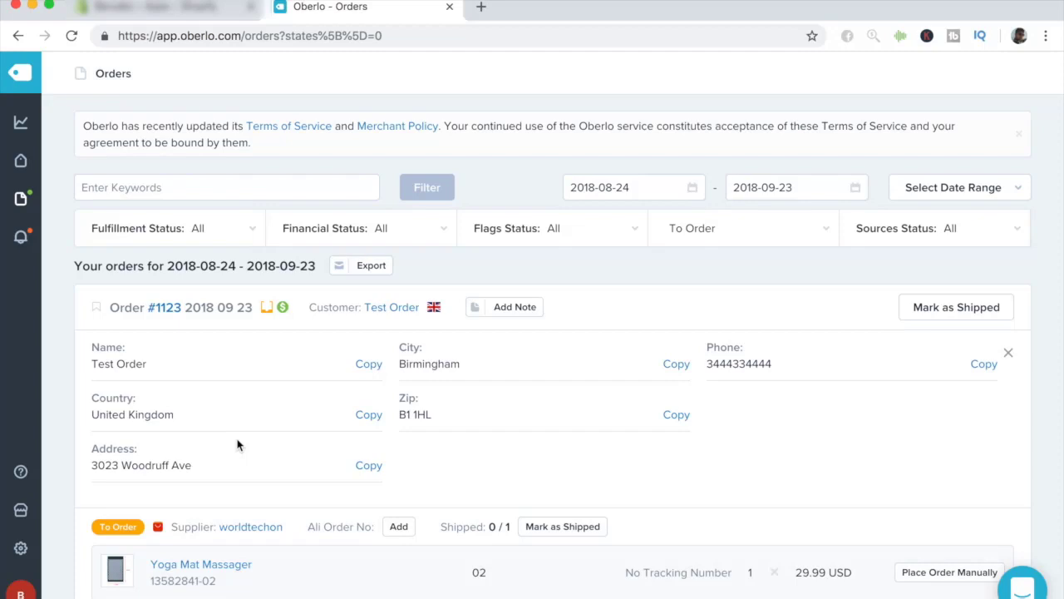
pyautogui.click(1008, 356)
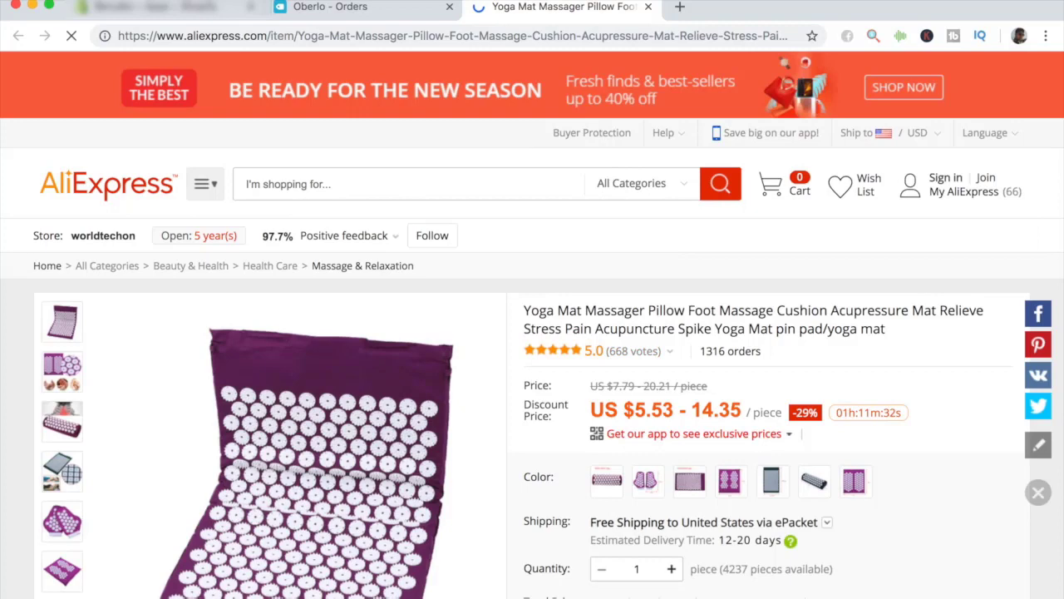
# Match Oberlo's variant 02 by choosing the second colour swatch, totalling US $5.53
pyautogui.click(349, 6)
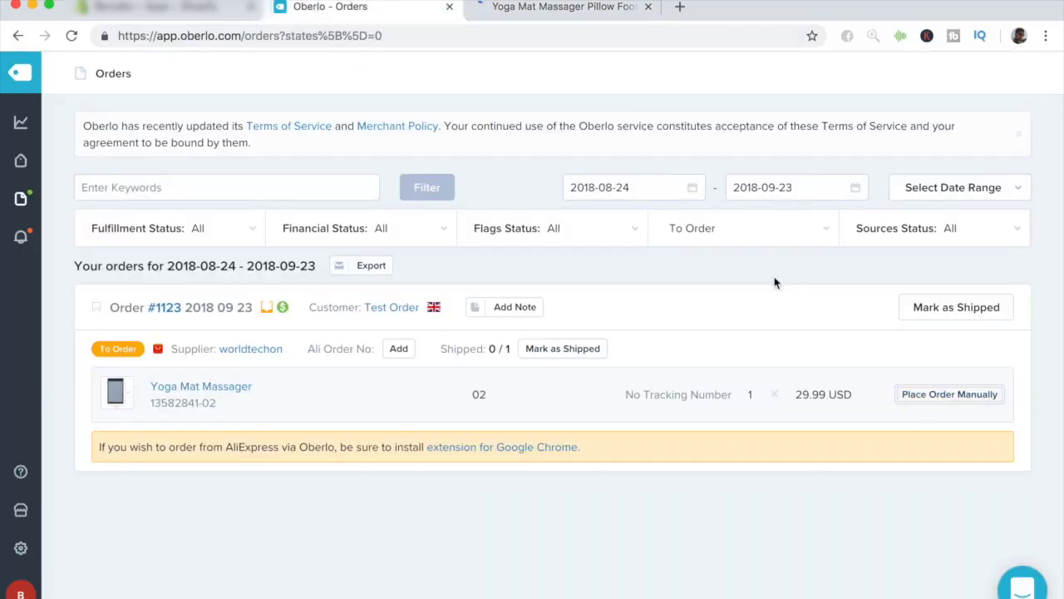
pyautogui.click(597, 20)
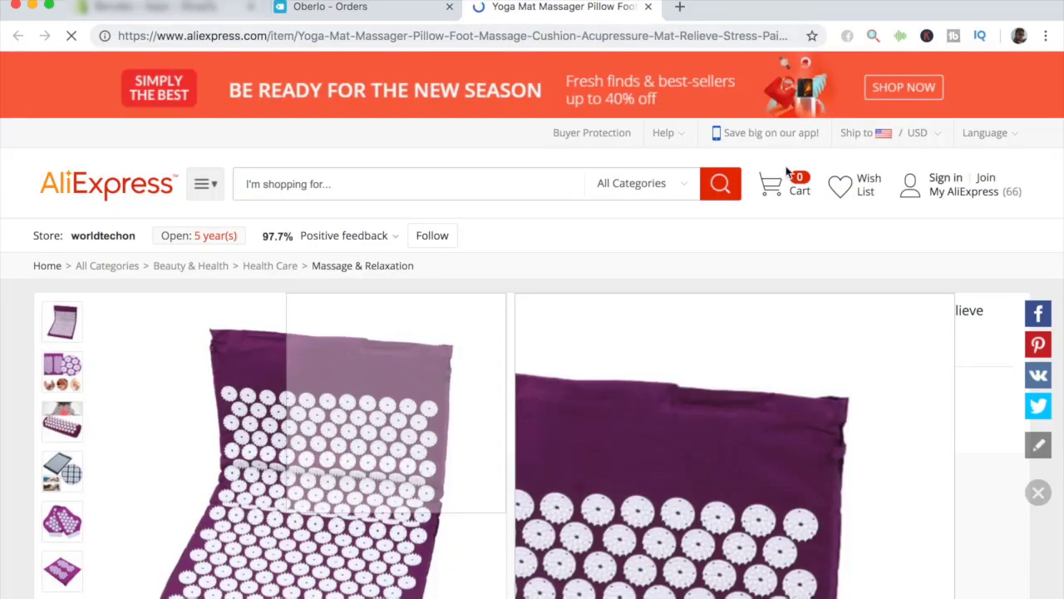
pyautogui.scroll(-1, 786, 170)
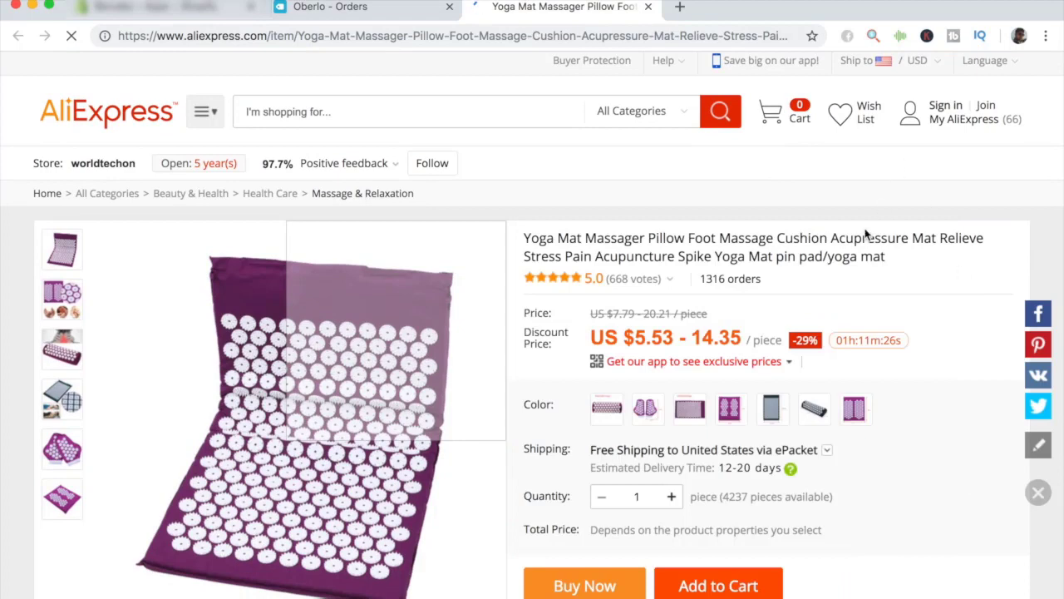
pyautogui.scroll(-1, 864, 235)
pyautogui.click(349, 6)
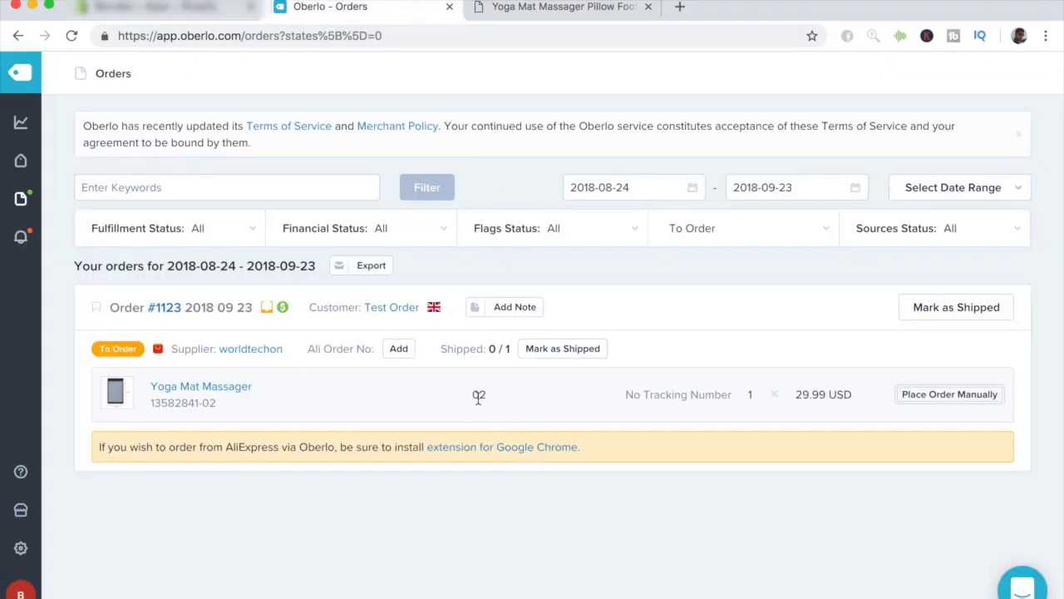
pyautogui.click(559, 8)
pyautogui.scroll(-1, 642, 283)
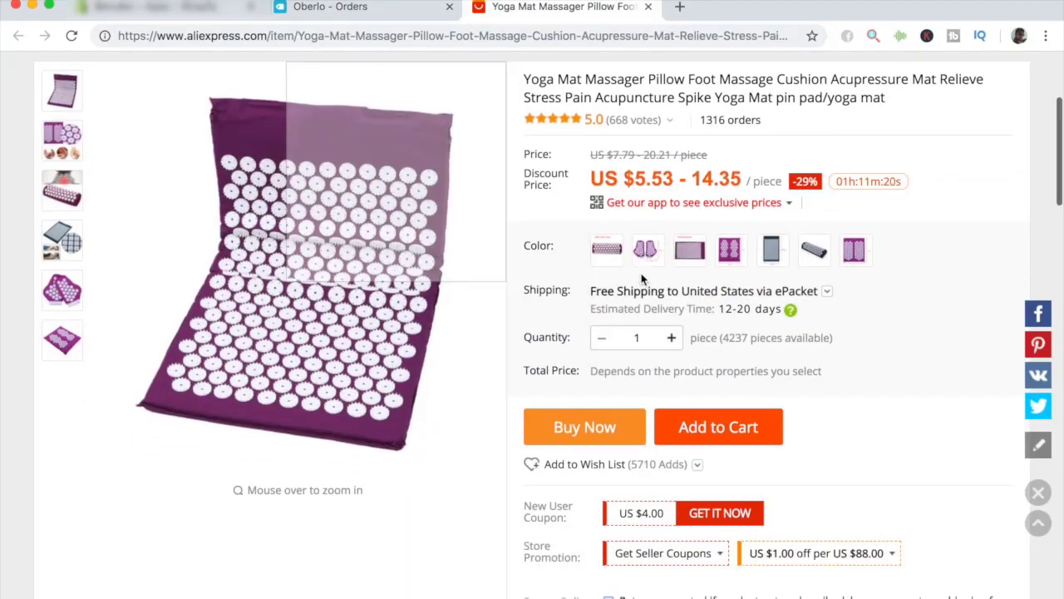
pyautogui.click(646, 249)
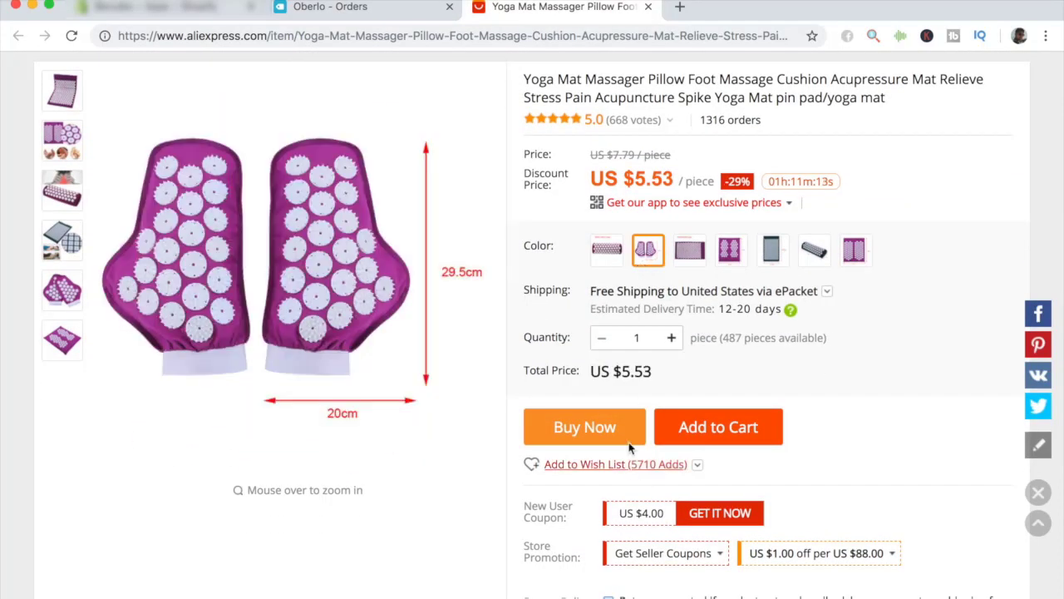
# Start AliExpress checkout for the chosen colour and review the customer's shipping details in Oberlo
pyautogui.click(632, 428)
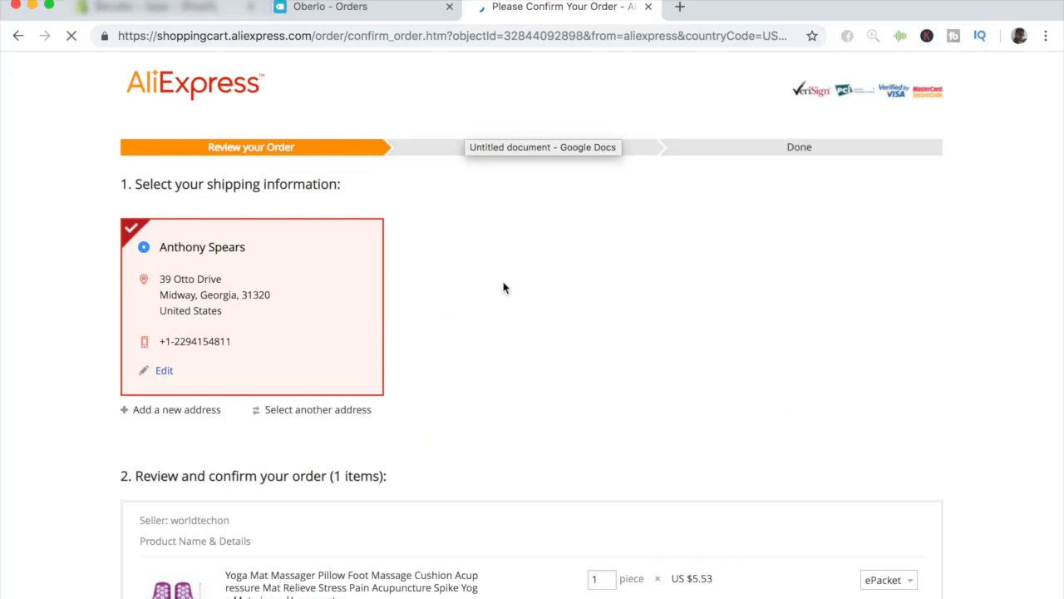
pyautogui.click(366, 10)
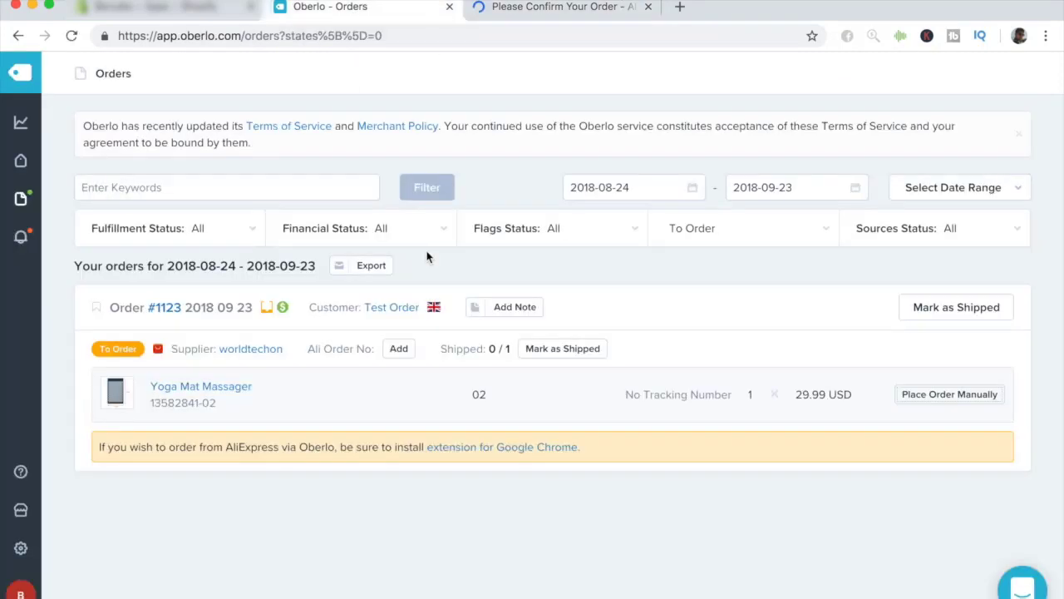
pyautogui.click(388, 316)
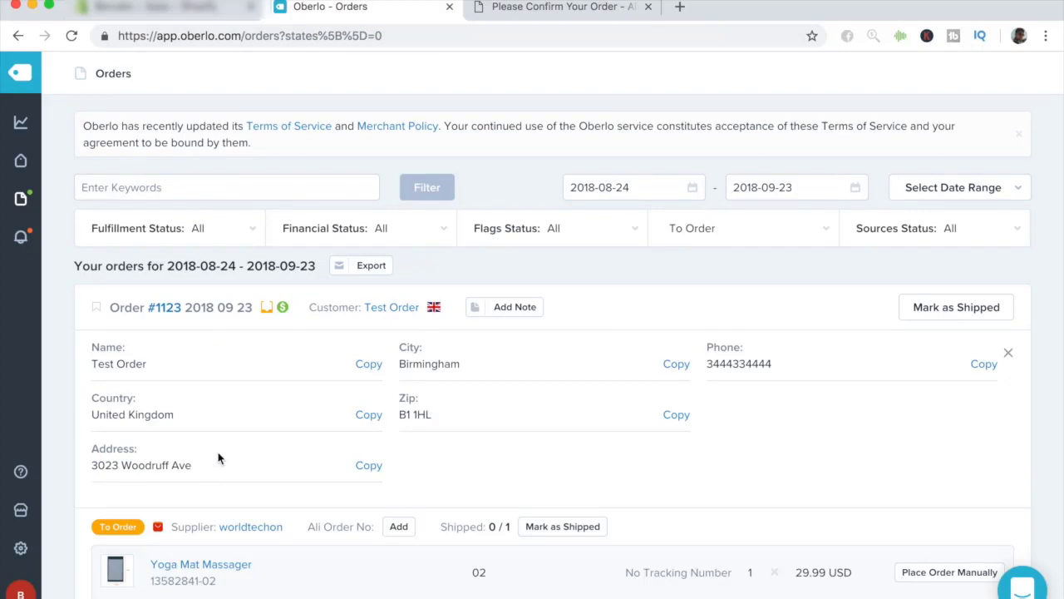
pyautogui.click(515, 8)
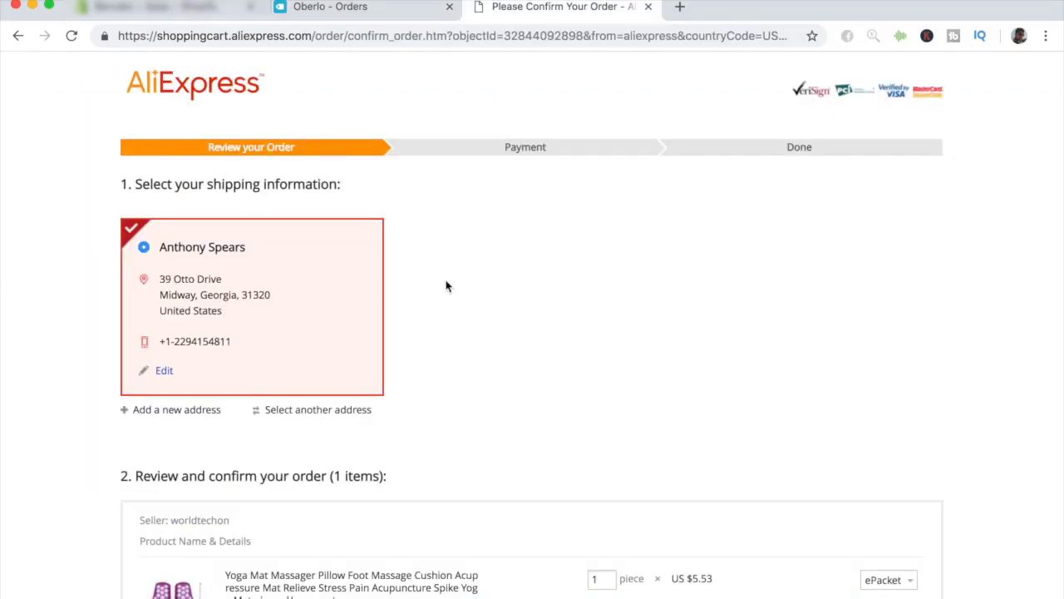
# Copy the customer's street address from Oberlo and return to the AliExpress checkout
pyautogui.click(387, 6)
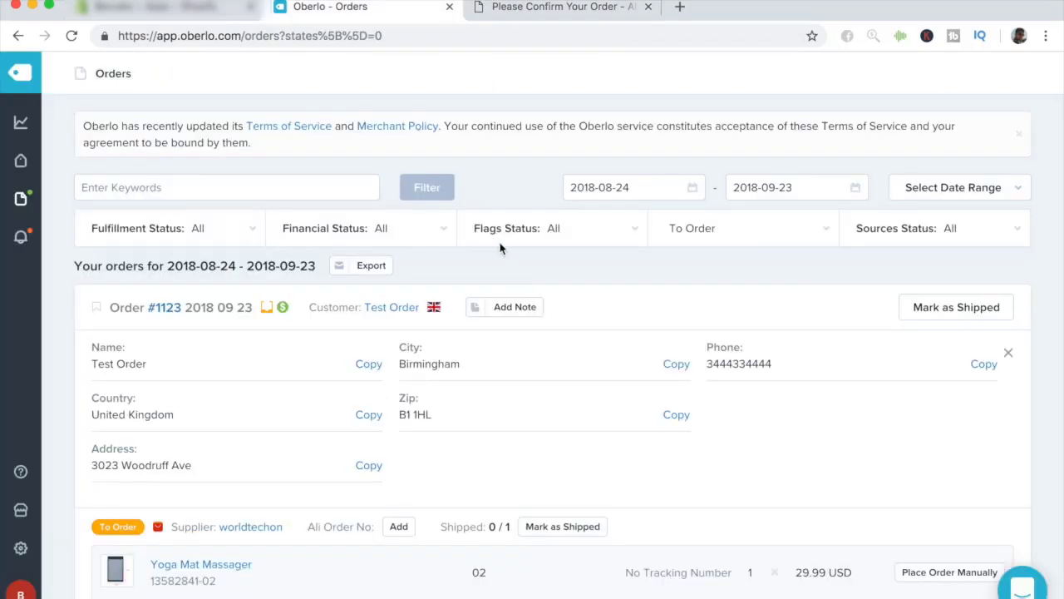
pyautogui.doubleClick(373, 470)
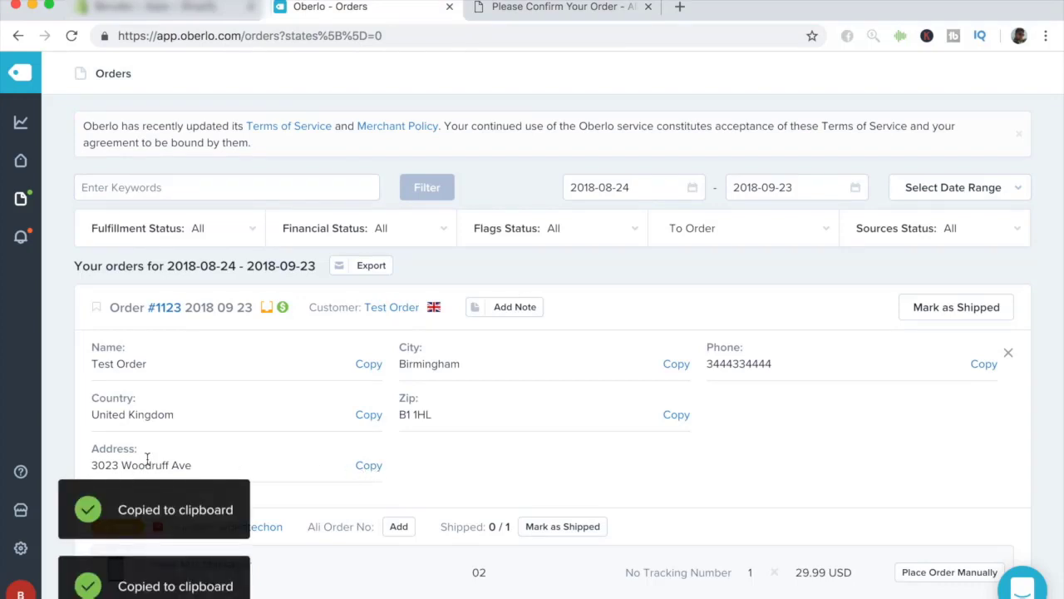
pyautogui.hotkey('ctrl', 'Tab')
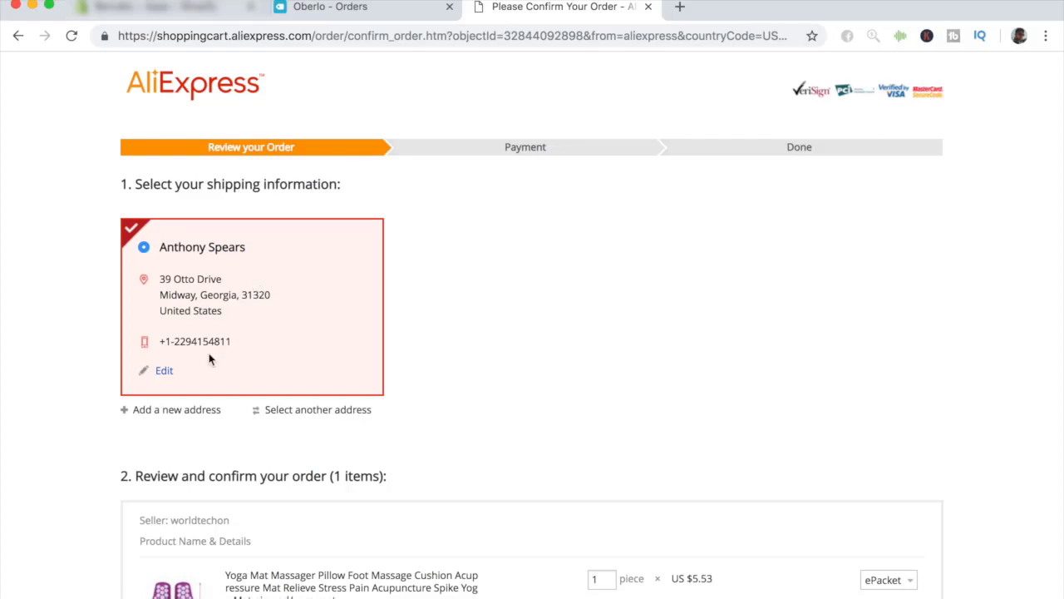
pyautogui.scroll(-5, 210, 359)
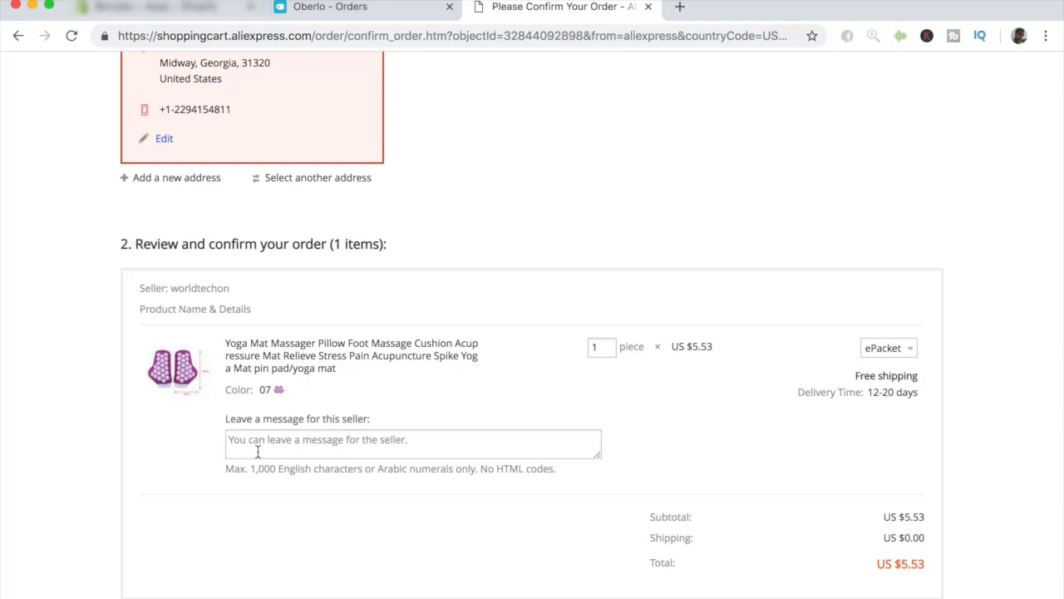
# Write the seller note 'Please do not include any promotions in this order because I'm dropshipping this product.'
pyautogui.click(265, 450)
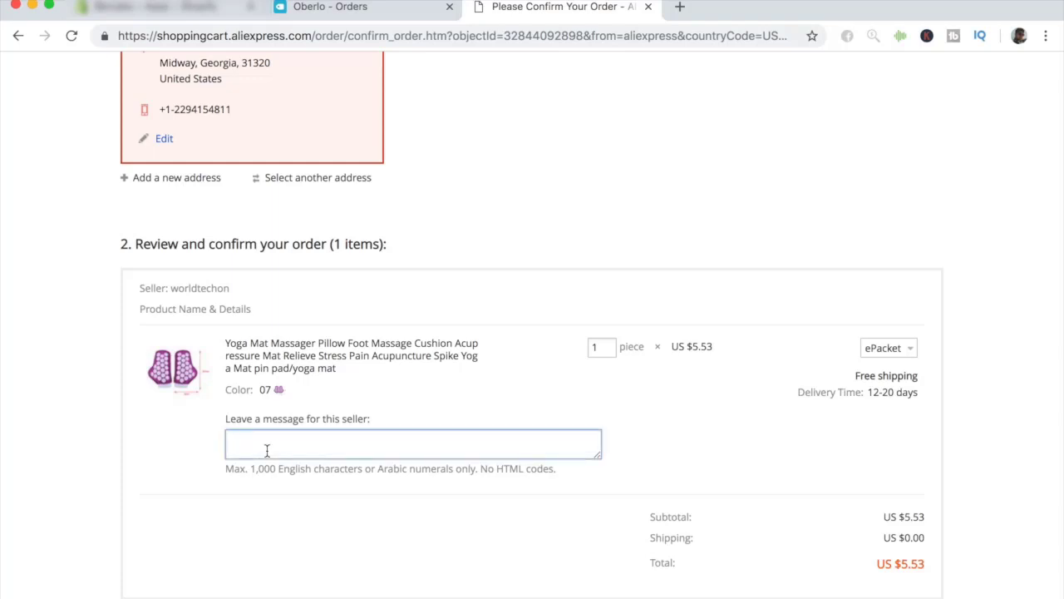
pyautogui.write('Please do not include any promotio')
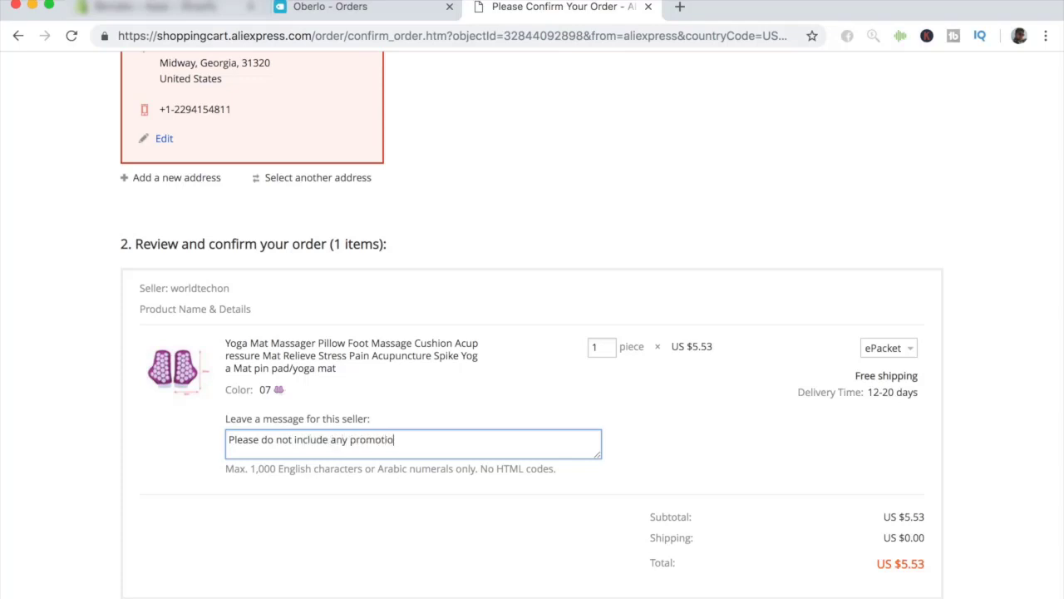
pyautogui.write("ns in this order because I'm dro")
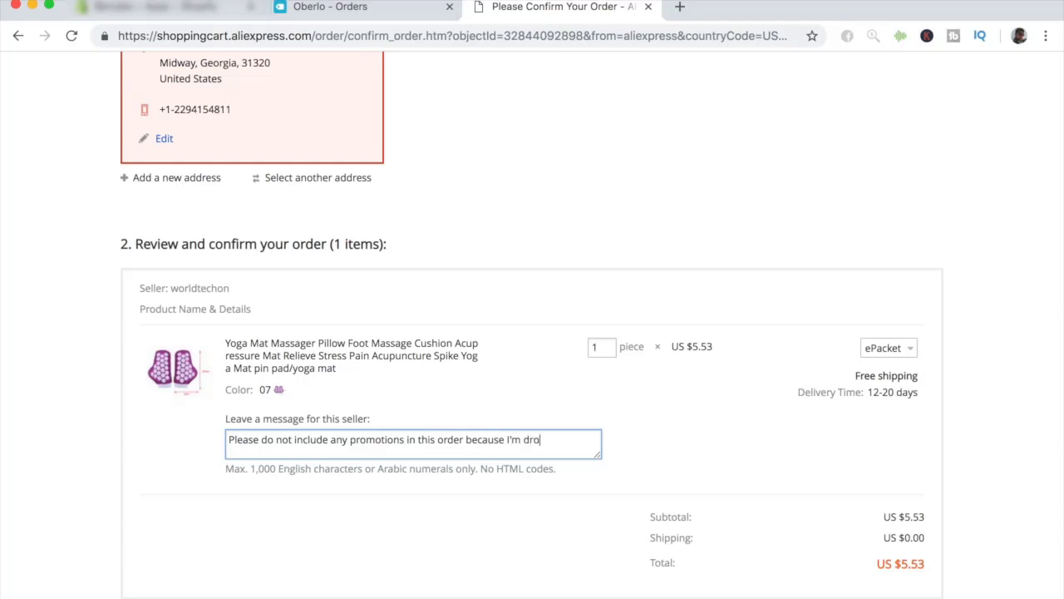
pyautogui.write('pshipping this product.')
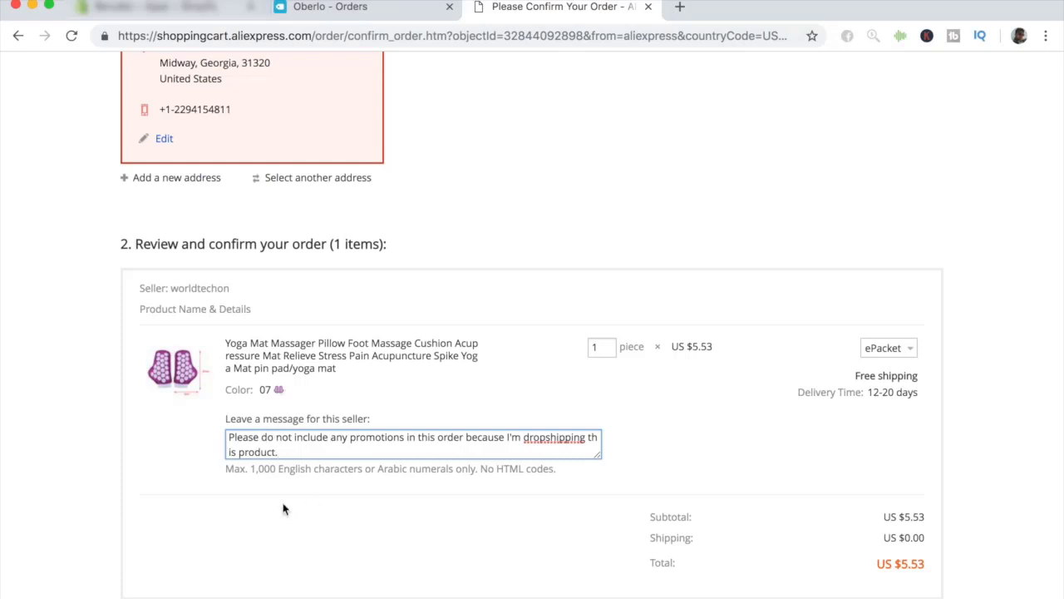
# Keep ePacket shipping, leave the US $5.53 order unpaid, and return to Oberlo's Orders page
pyautogui.click(867, 356)
pyautogui.scroll(-1, 805, 399)
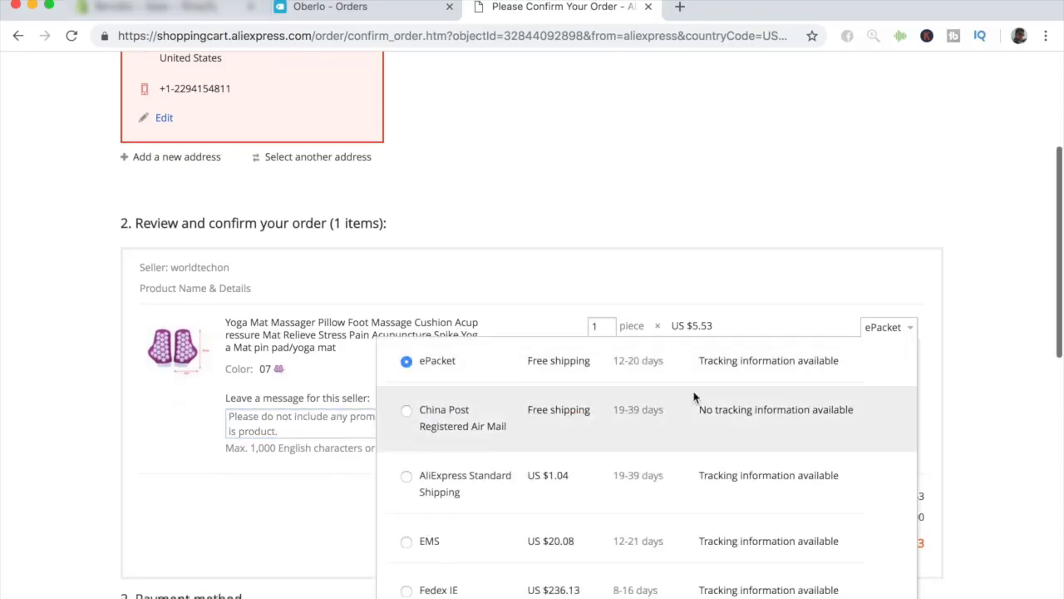
pyautogui.scroll(-2, 694, 398)
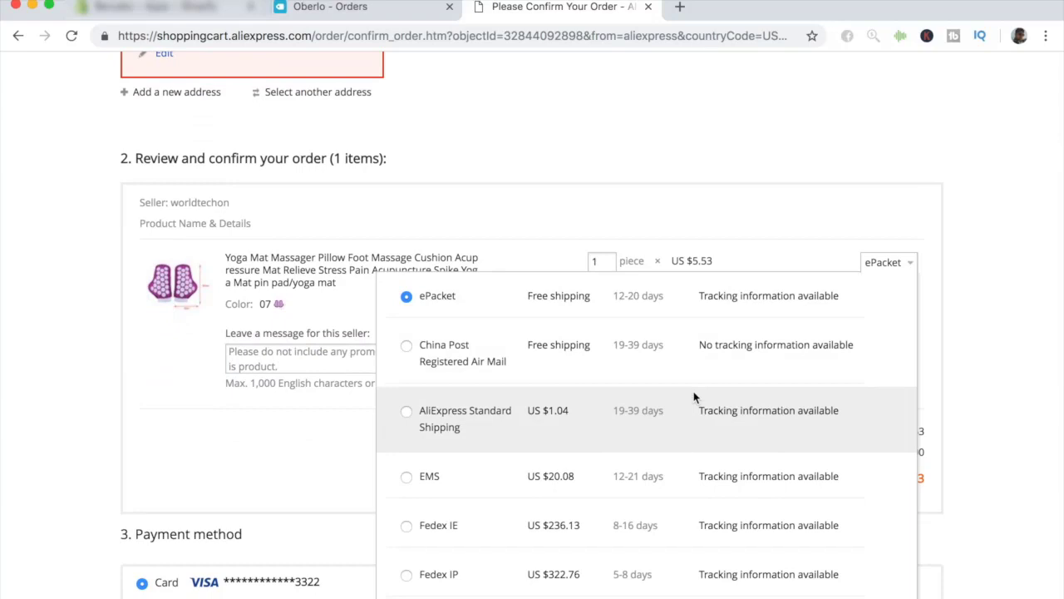
pyautogui.scroll(-4, 432, 349)
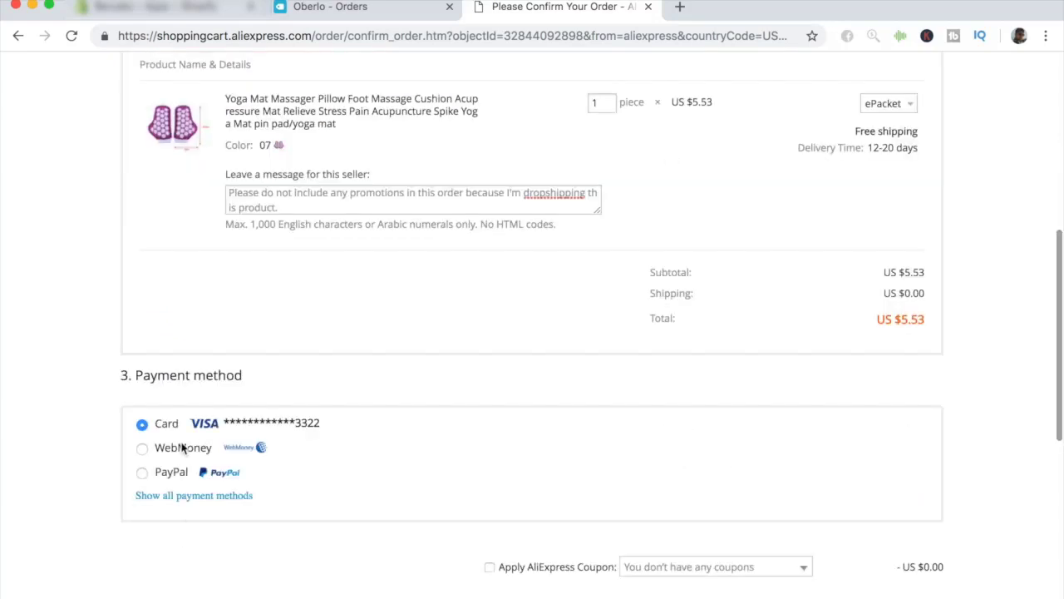
pyautogui.scroll(-4, 162, 436)
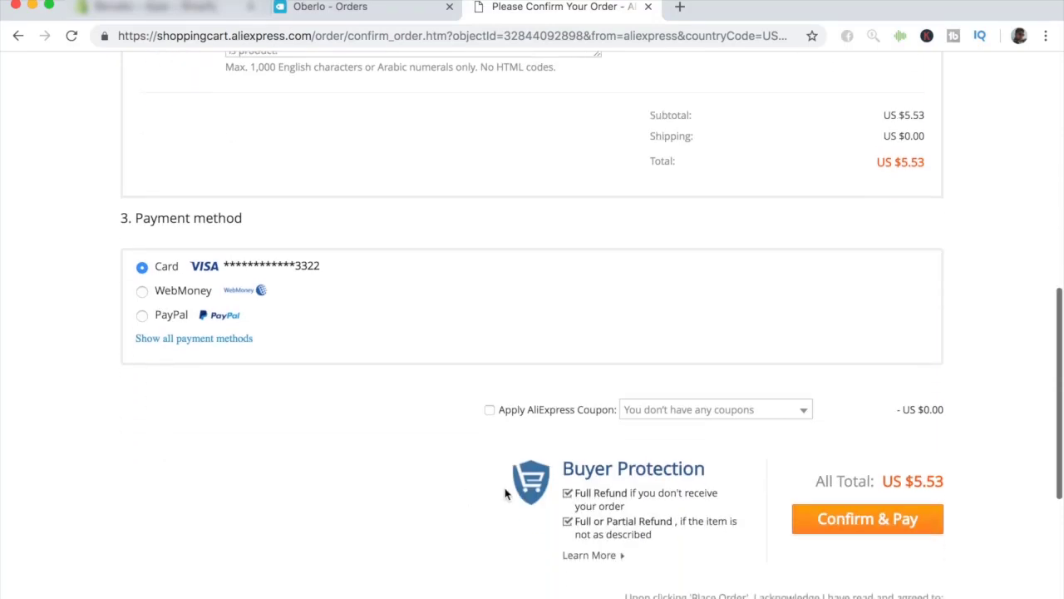
pyautogui.hotkey('ctrl', 'shift', 'Tab')
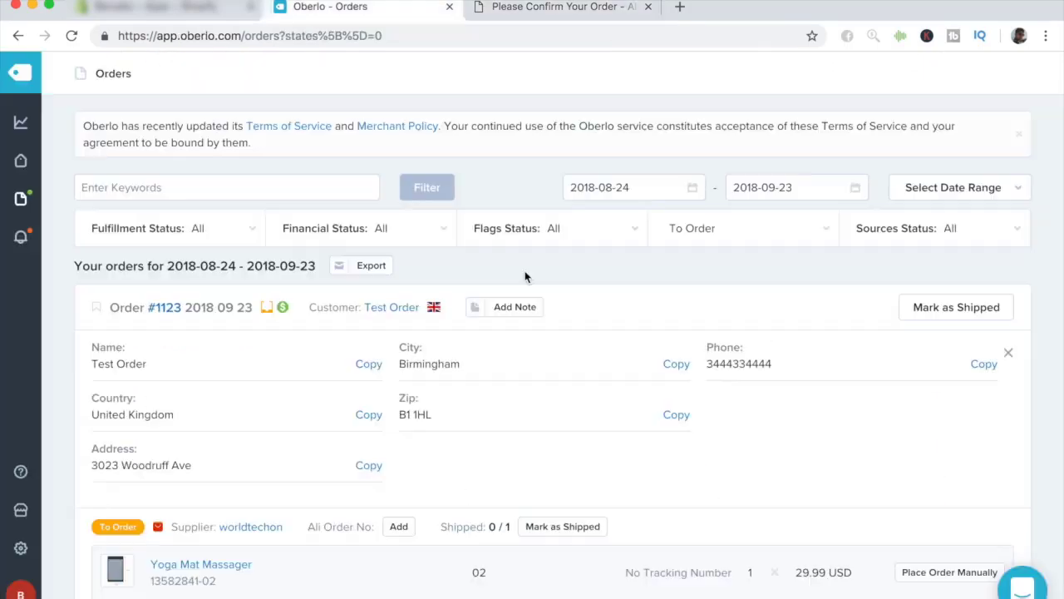
pyautogui.scroll(-1, 525, 278)
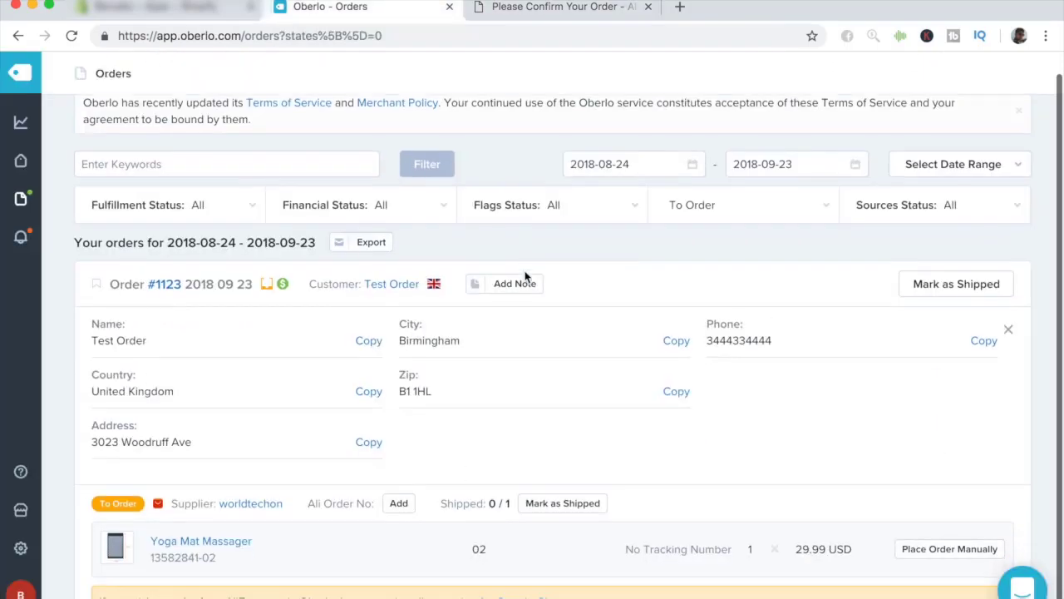
# Collapse order #1123's customer details and open an empty Ali Order No. field
pyautogui.click(1007, 331)
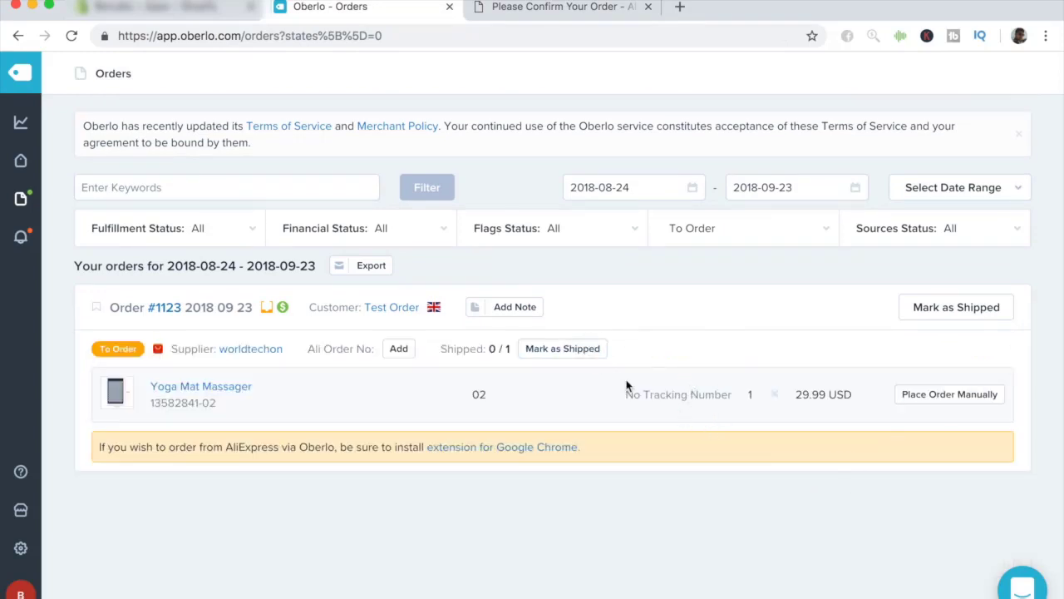
pyautogui.click(400, 349)
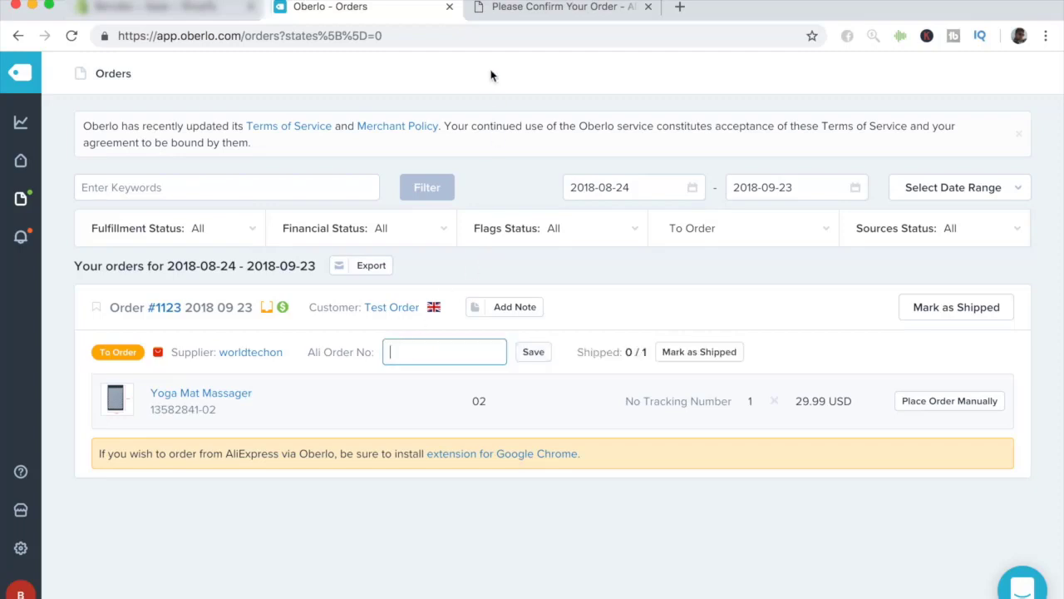